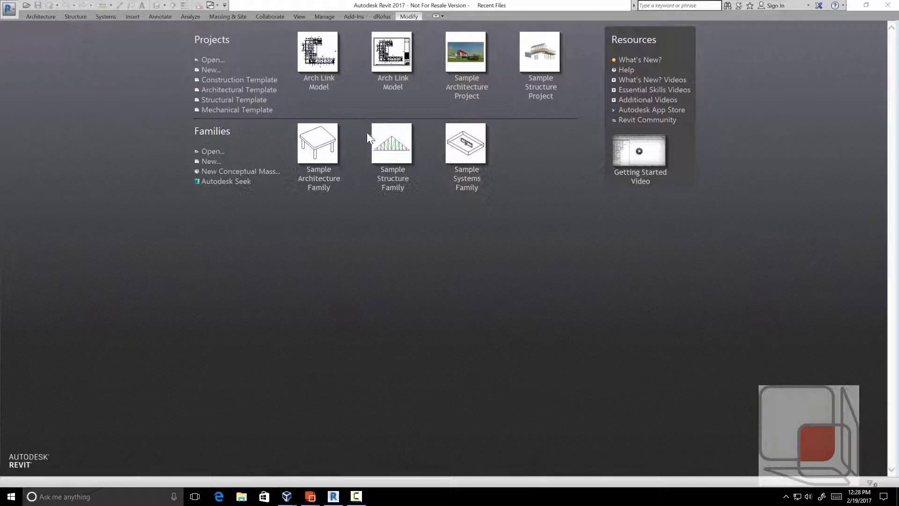
# Step: Open the Arch Link Model project from the Recent Files start page
pyautogui.click(326, 88)
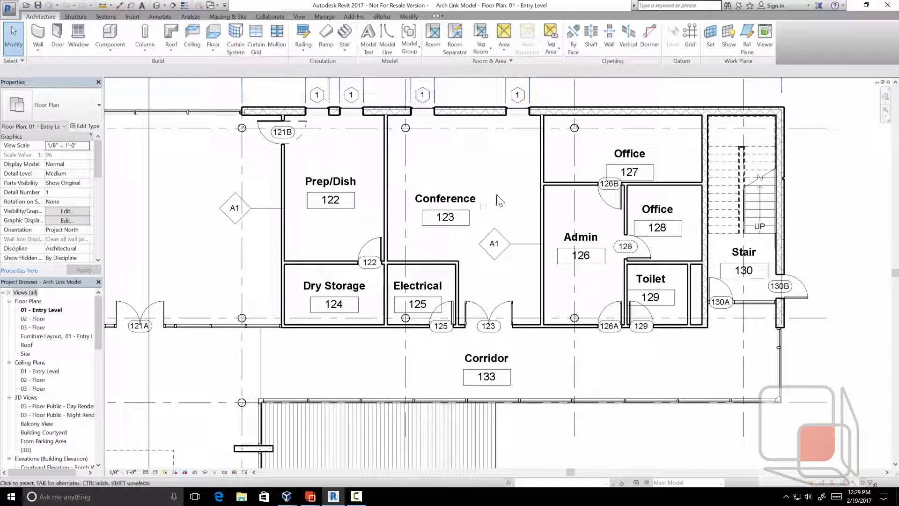
# Step: Select room Conference 123, start Link to dRofus, and confirm the dRofus log-on
pyautogui.click(465, 223)
pyautogui.click(382, 17)
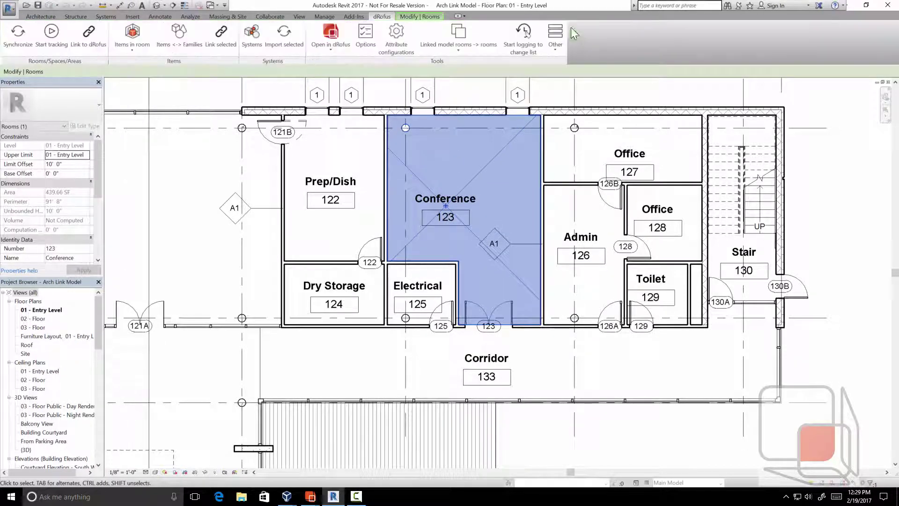
pyautogui.click(90, 42)
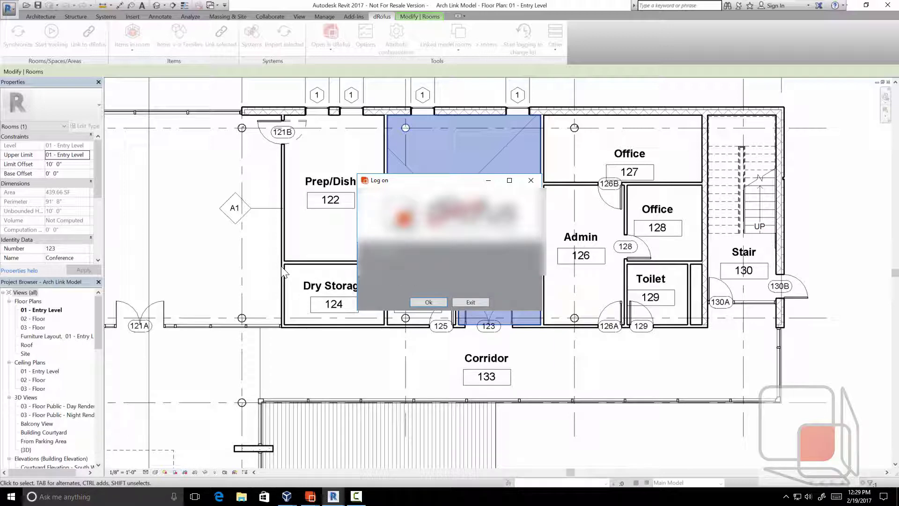
pyautogui.press('Return')
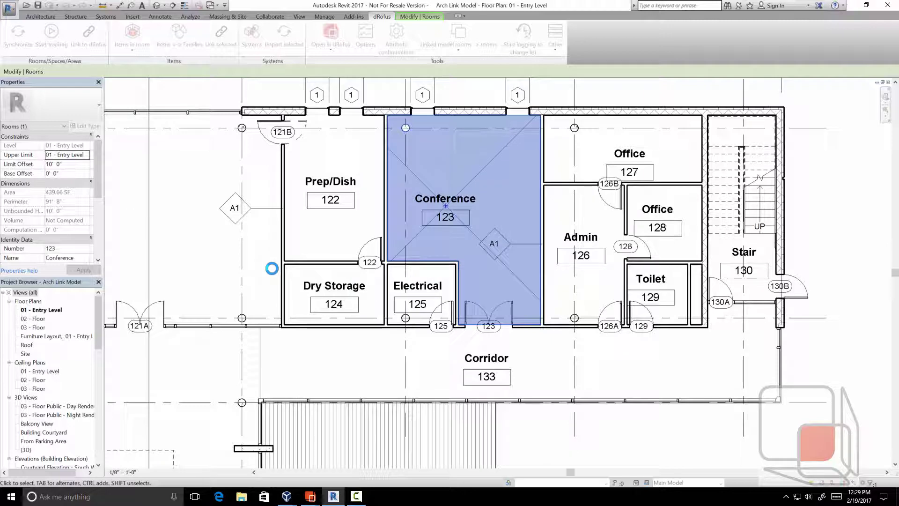
# Step: Create dRofus room 01.001 - Conference in 01: Department, updating dRofus with configuration
pyautogui.click(321, 220)
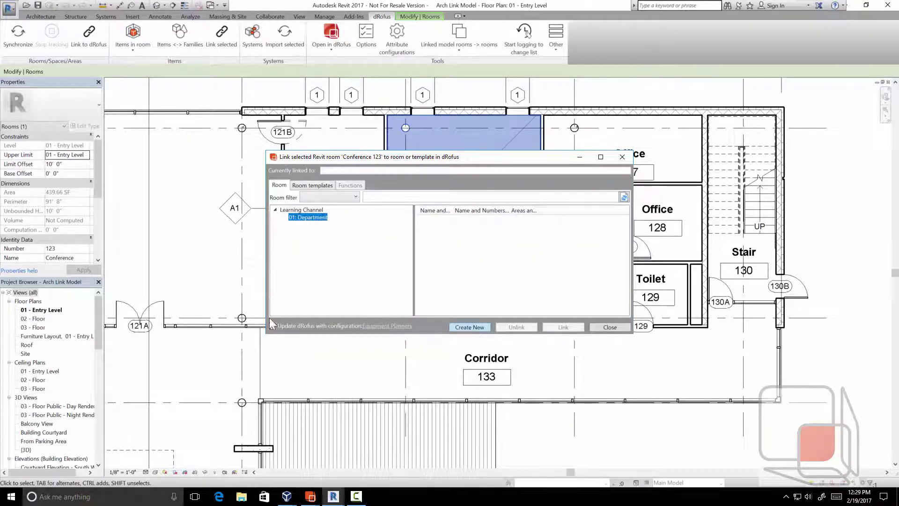
pyautogui.click(272, 326)
pyautogui.click(475, 328)
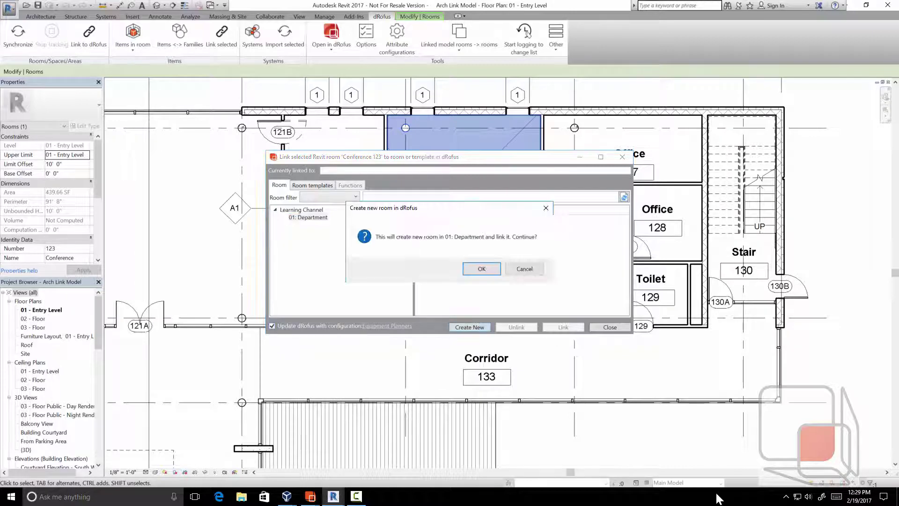
pyautogui.click(489, 268)
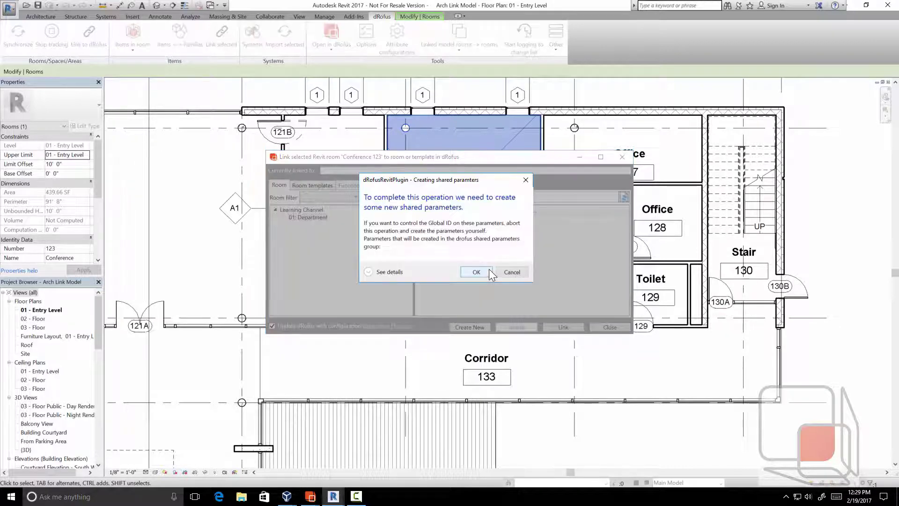
pyautogui.click(488, 270)
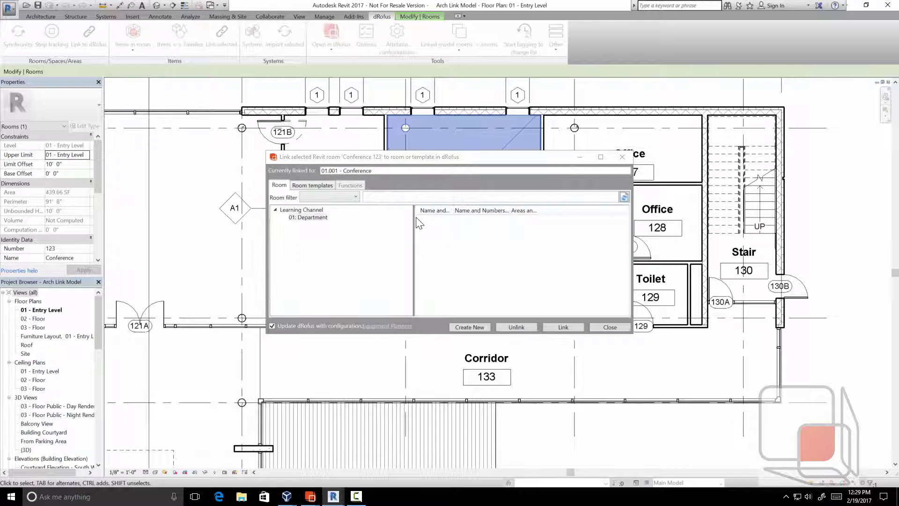
pyautogui.click(603, 325)
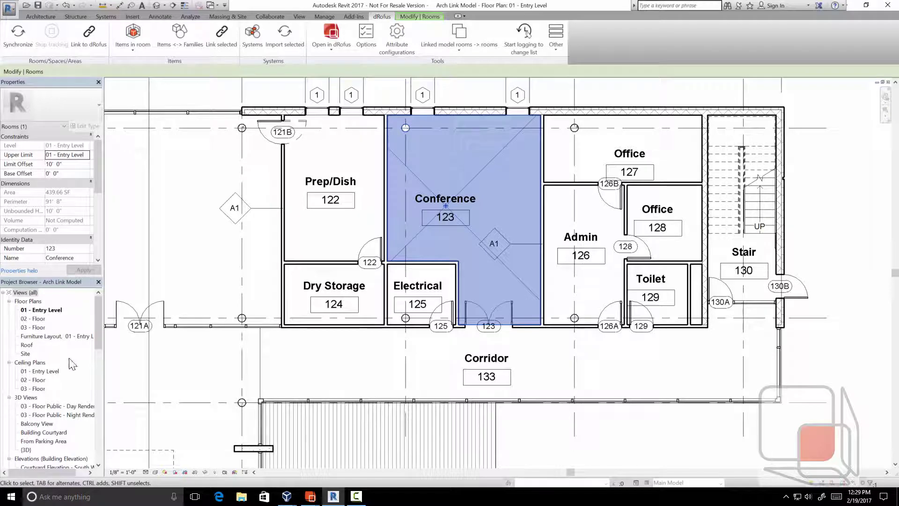
pyautogui.scroll(-3, 47, 374)
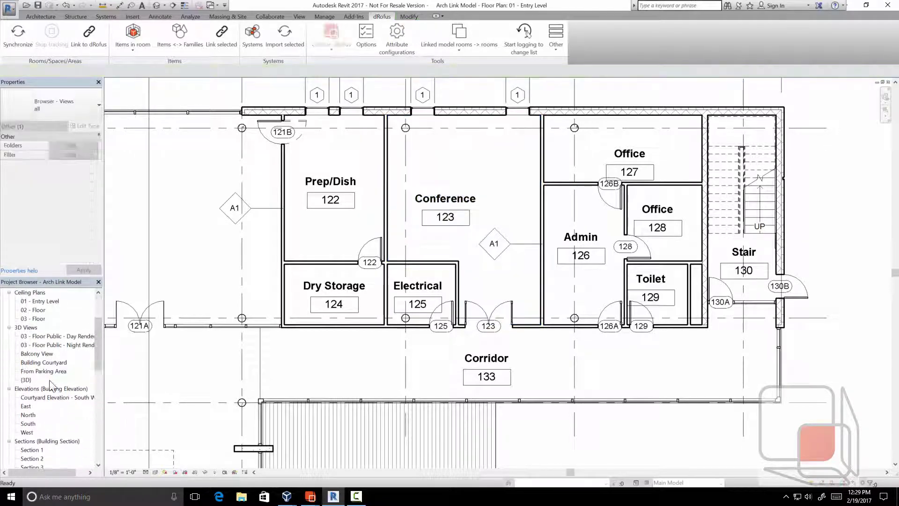
pyautogui.click(26, 406)
pyautogui.doubleClick(26, 406)
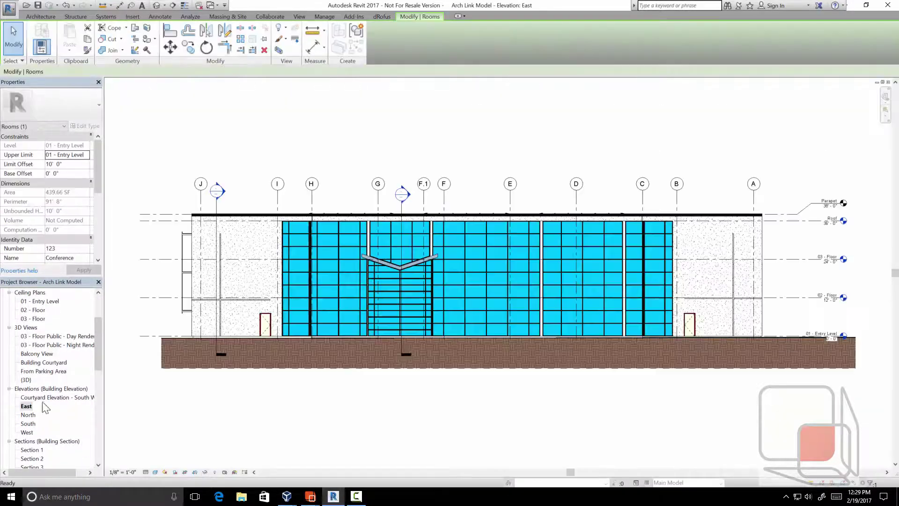
pyautogui.scroll(3, 850, 342)
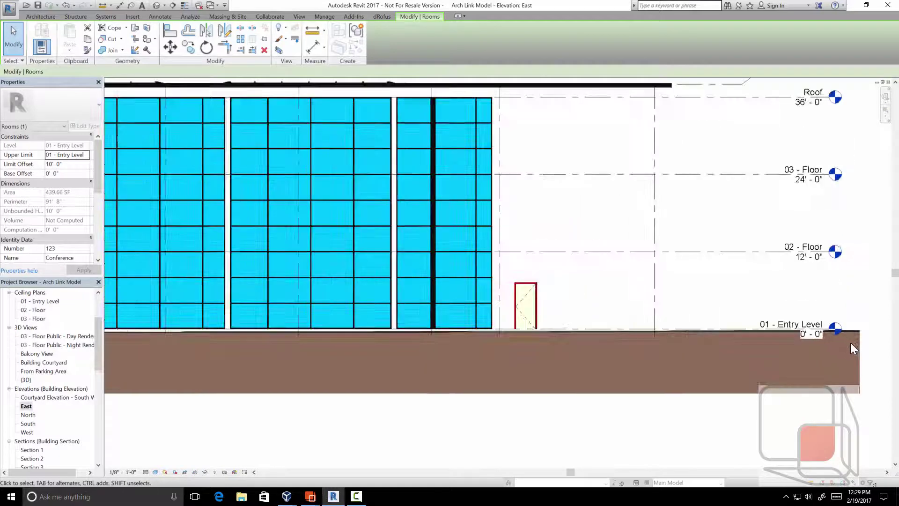
pyautogui.scroll(2, 850, 342)
pyautogui.scroll(2, 850, 341)
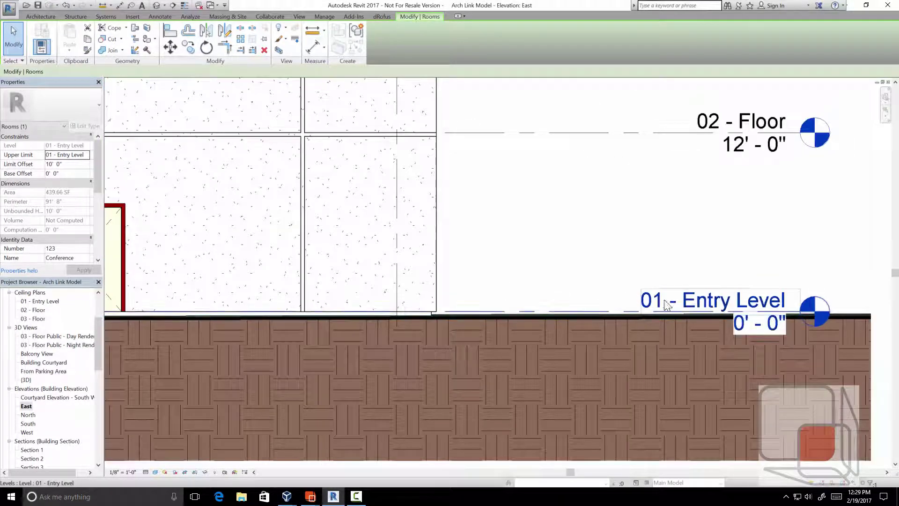
pyautogui.click(888, 83)
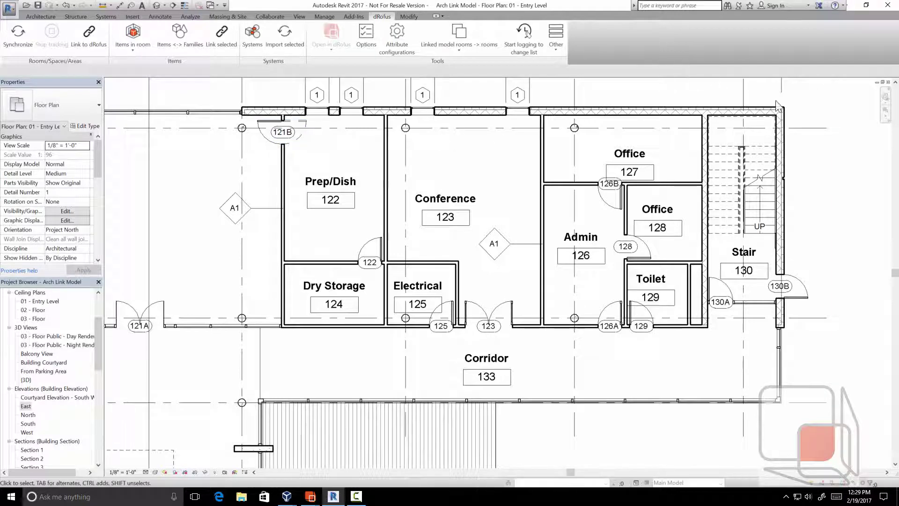
# Step: Close Arch Link Model and create Project2 from the Architectural Template
pyautogui.click(888, 82)
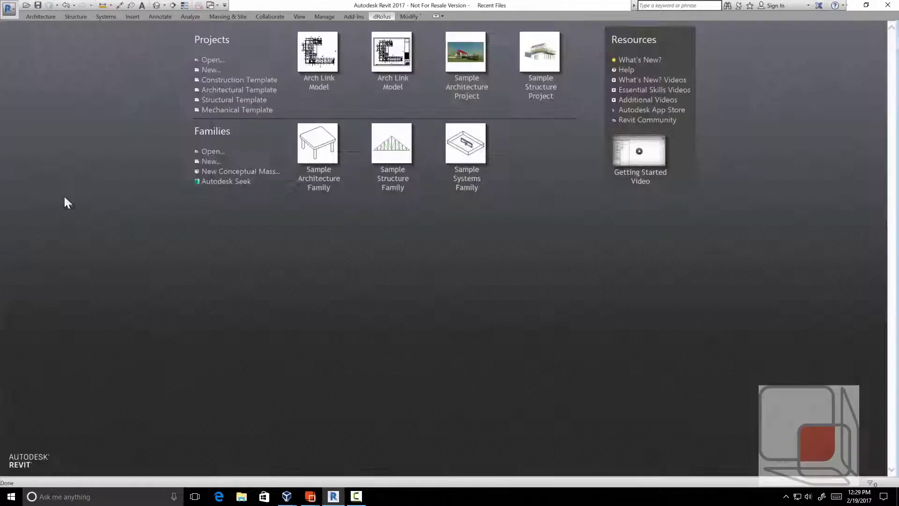
pyautogui.click(208, 70)
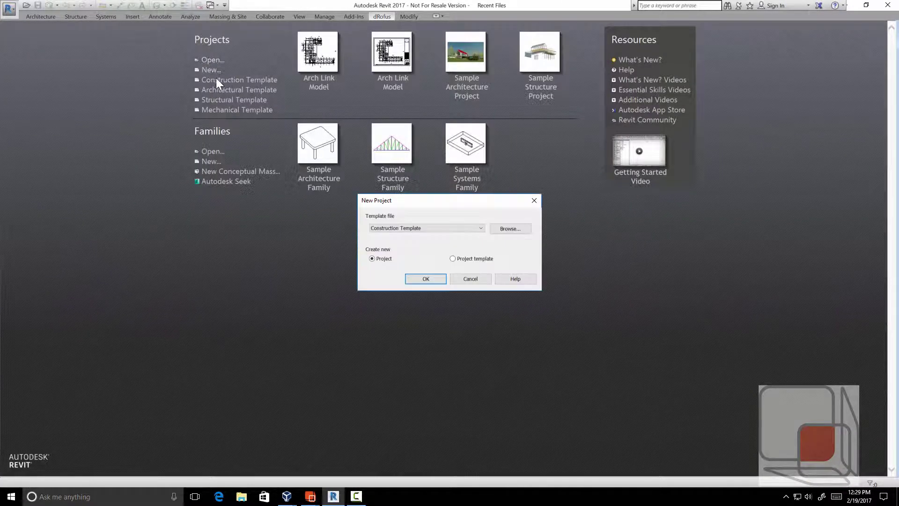
pyautogui.click(421, 233)
pyautogui.click(407, 243)
pyautogui.click(424, 279)
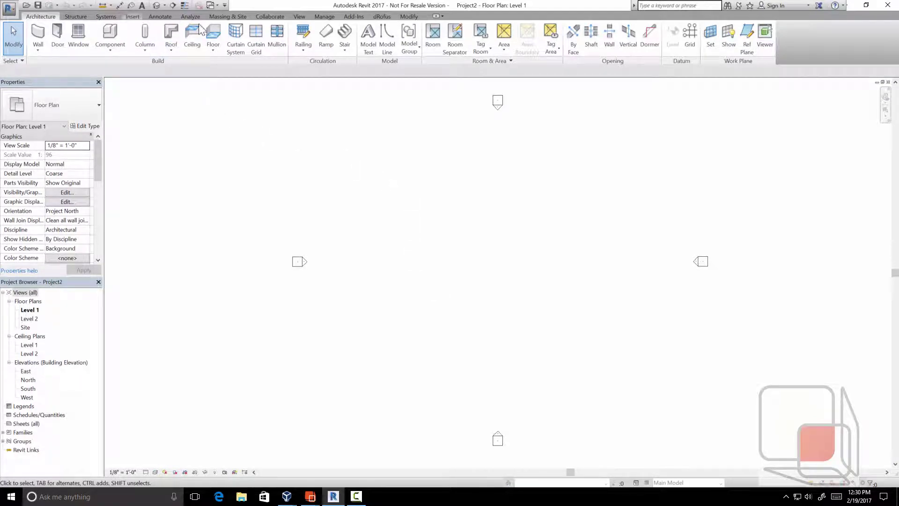
# Step: Link Arch Link Model from Documents into Project2 and zoom to fit it
pyautogui.click(133, 16)
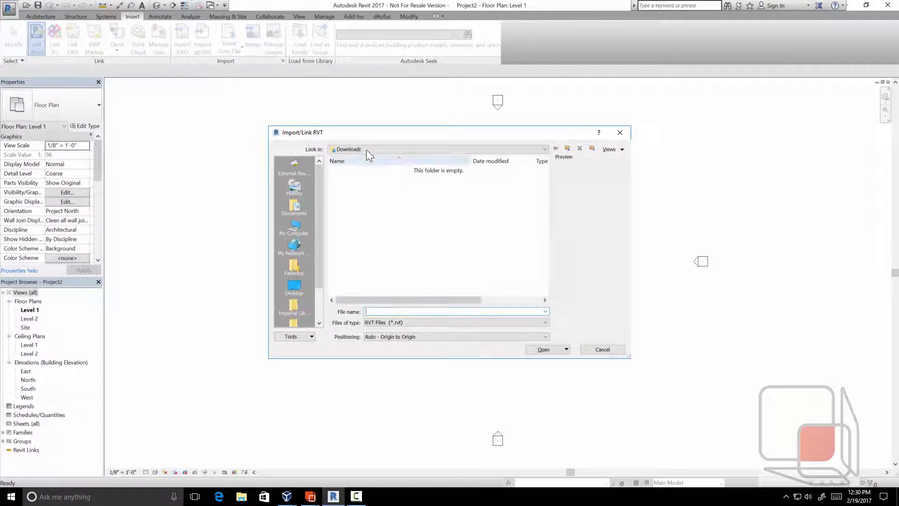
pyautogui.click(366, 150)
pyautogui.click(373, 182)
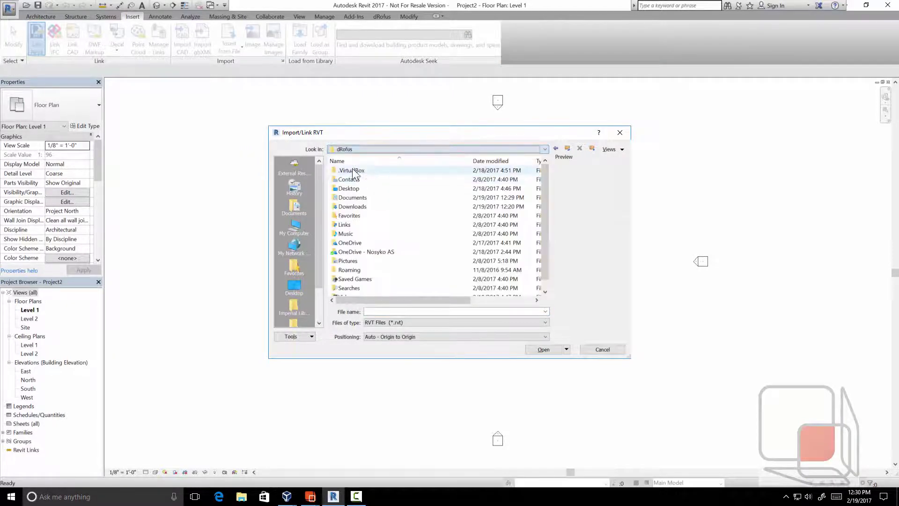
pyautogui.press('Return')
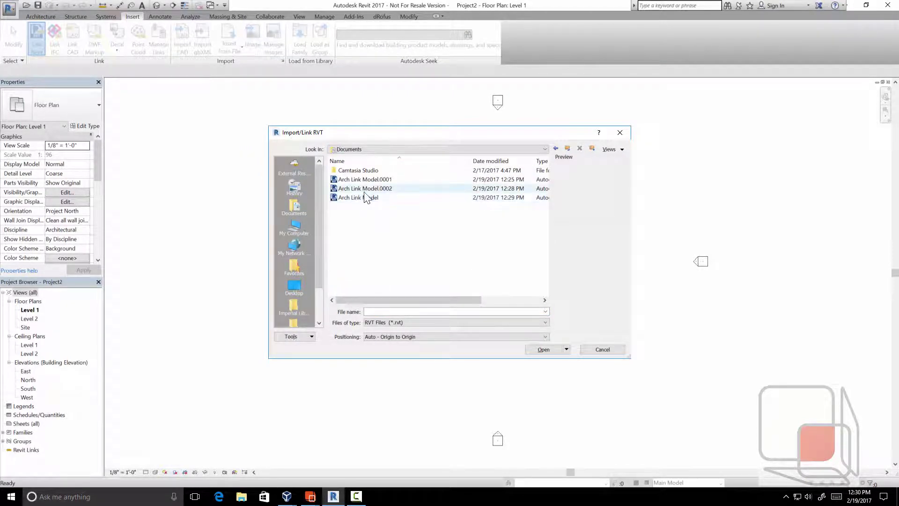
pyautogui.click(366, 197)
pyautogui.click(554, 350)
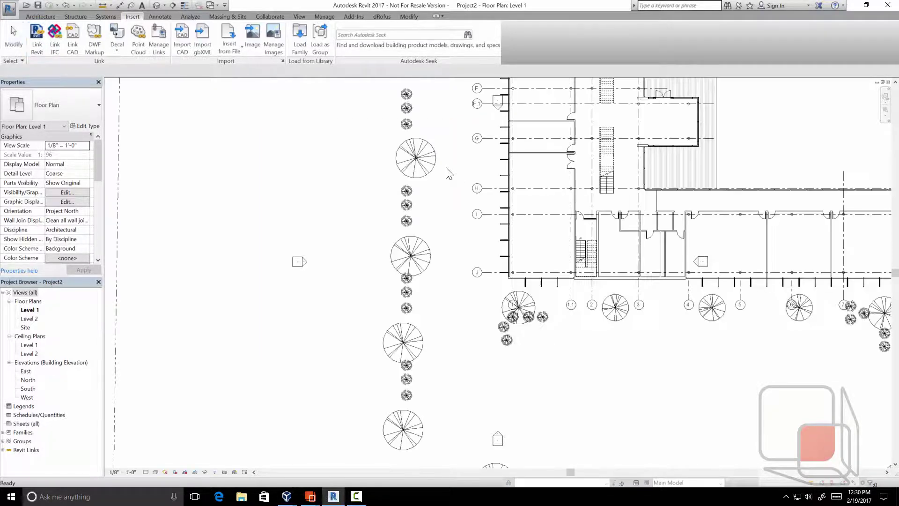
pyautogui.press('z')
pyautogui.press('f')
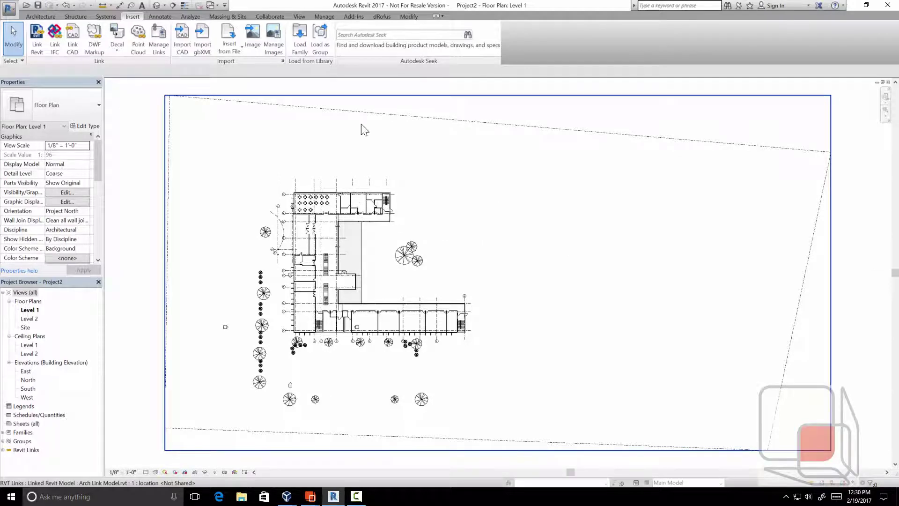
# Step: Copy linked-model rooms from Arch Link Model.rvt, skipping all rooms on the missing level
pyautogui.click(381, 17)
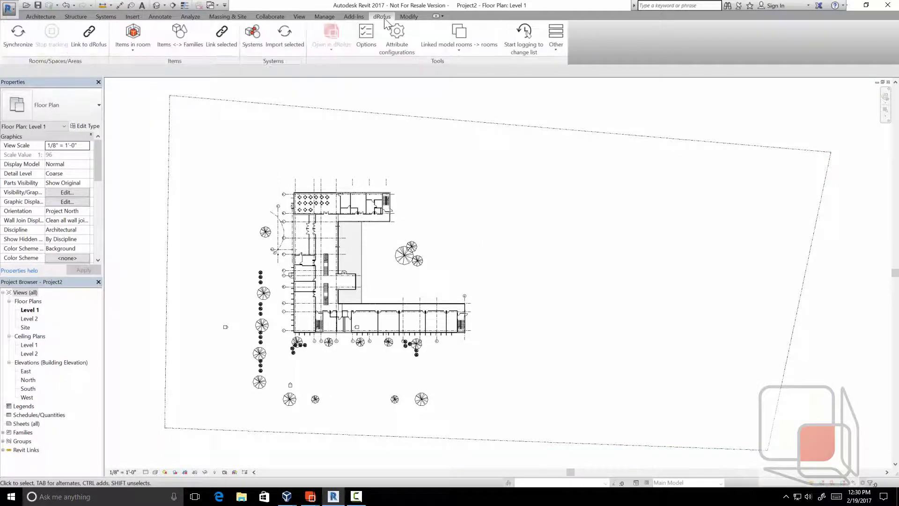
pyautogui.click(461, 49)
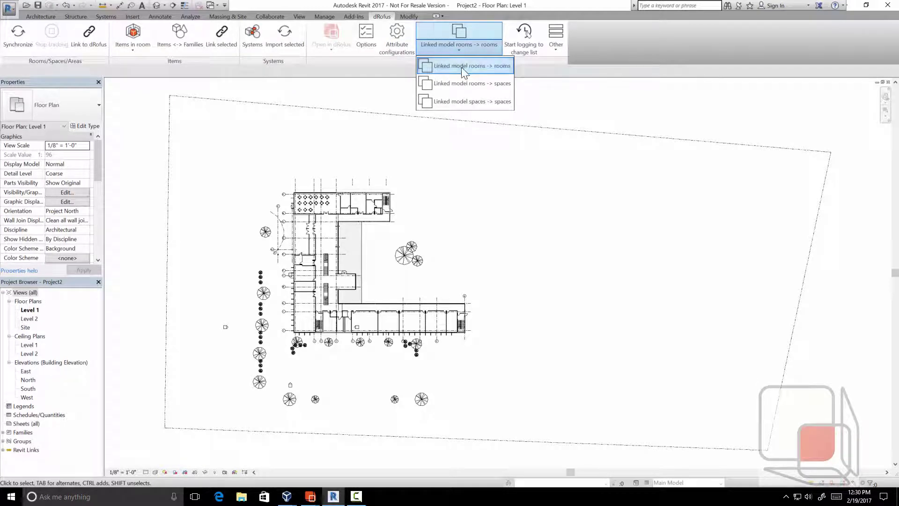
pyautogui.moveTo(470, 65)
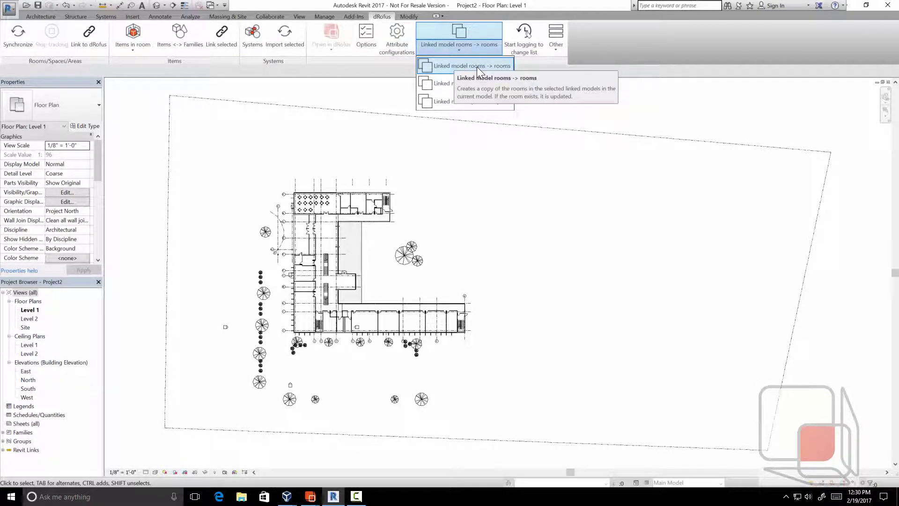
pyautogui.click(477, 66)
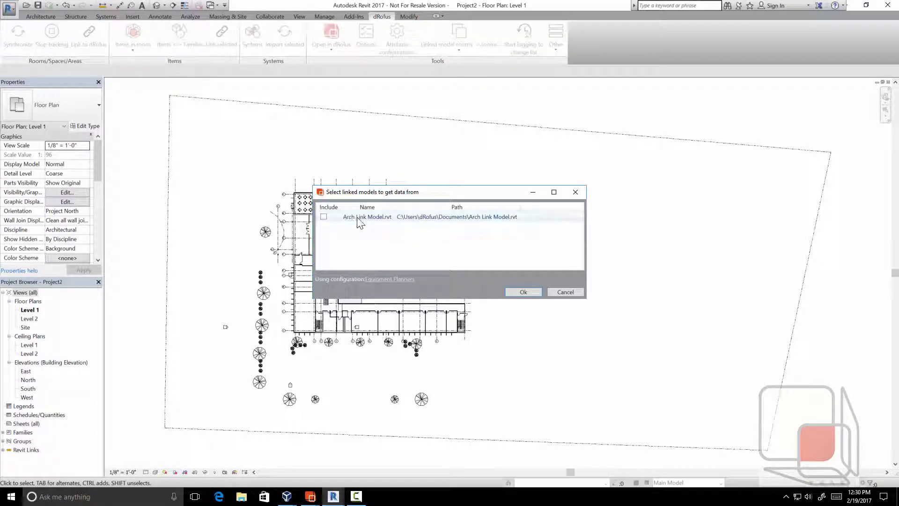
pyautogui.click(323, 216)
pyautogui.click(524, 292)
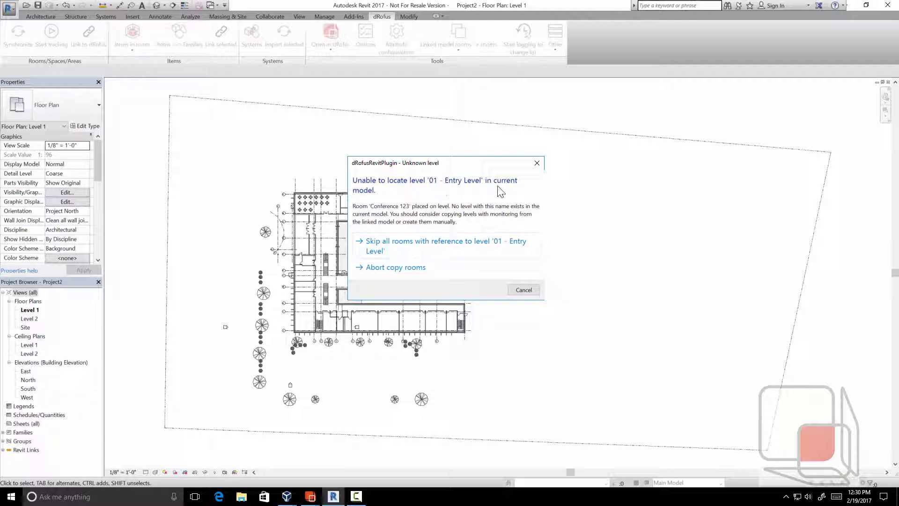
pyautogui.click(418, 248)
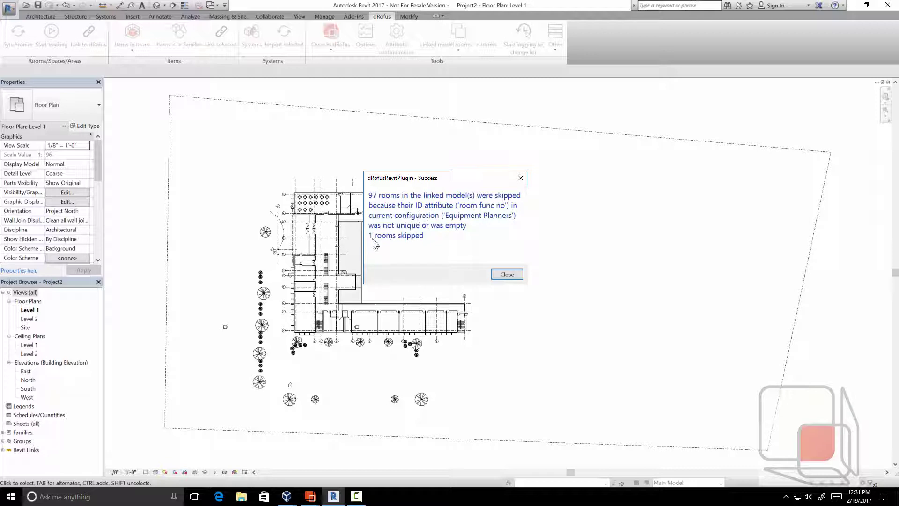
pyautogui.click(512, 275)
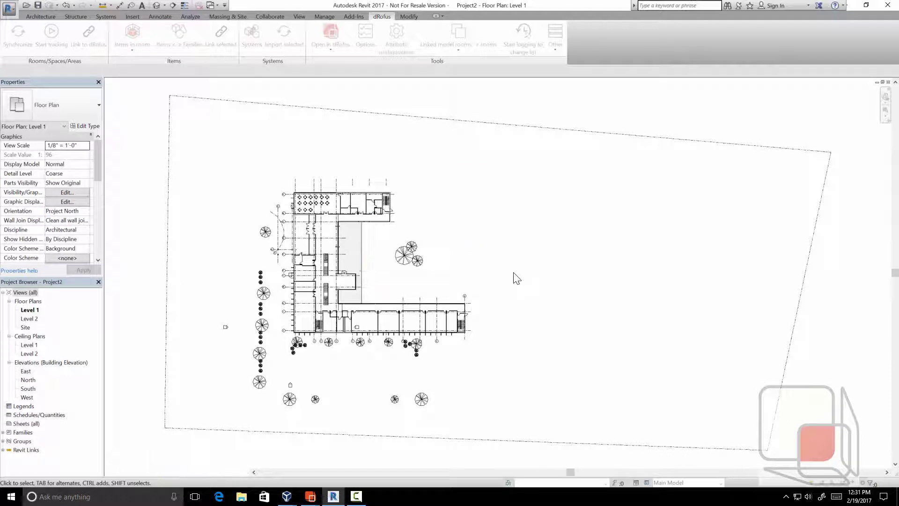
# Step: Open the East elevation and zoom in on the host and linked level heads
pyautogui.doubleClick(25, 370)
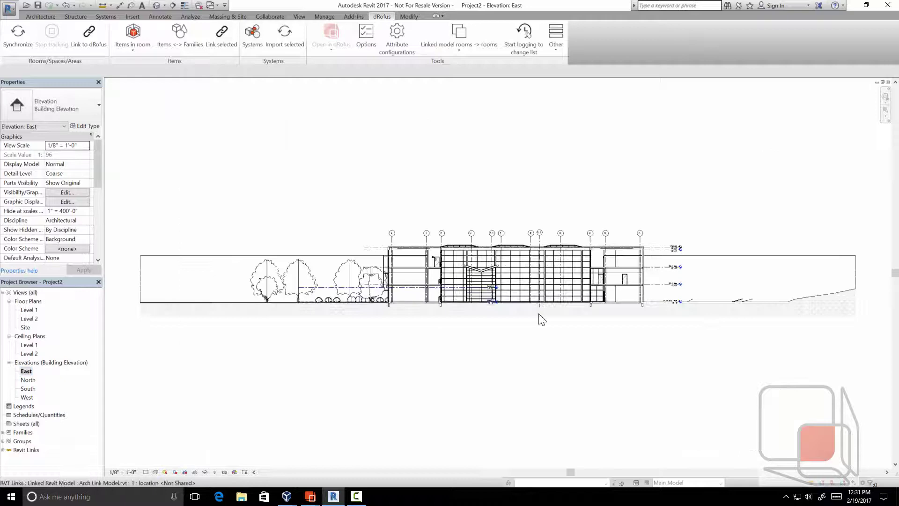
pyautogui.scroll(2, 687, 309)
pyautogui.scroll(2, 678, 305)
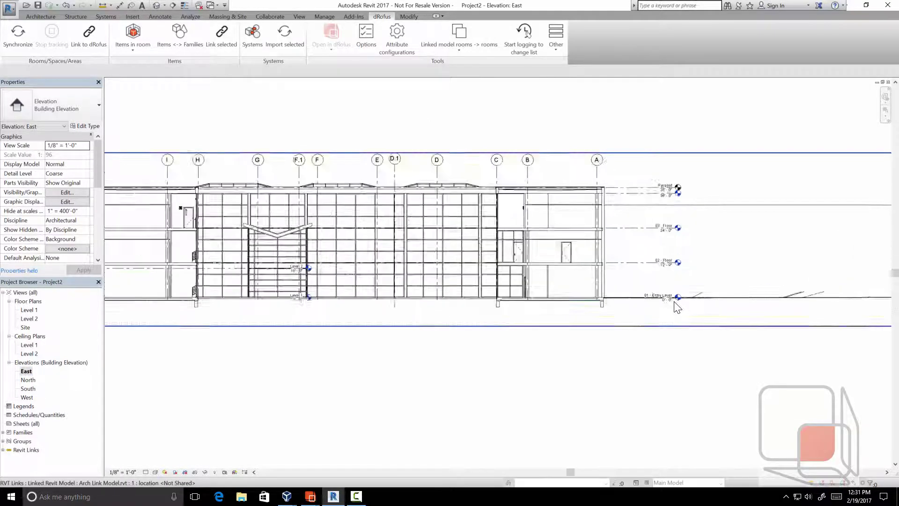
pyautogui.scroll(2, 669, 306)
pyautogui.scroll(2, 670, 307)
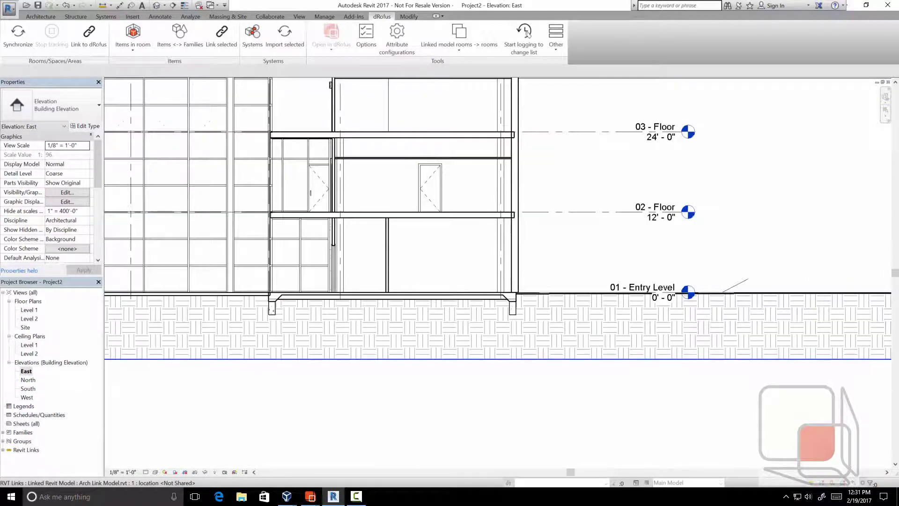
pyautogui.click(633, 290)
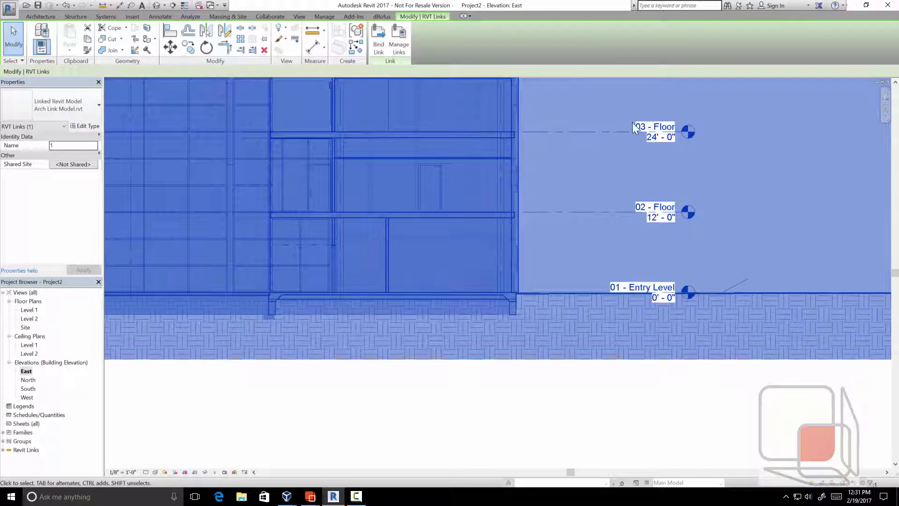
pyautogui.scroll(-2, 370, 253)
pyautogui.scroll(-1, 352, 255)
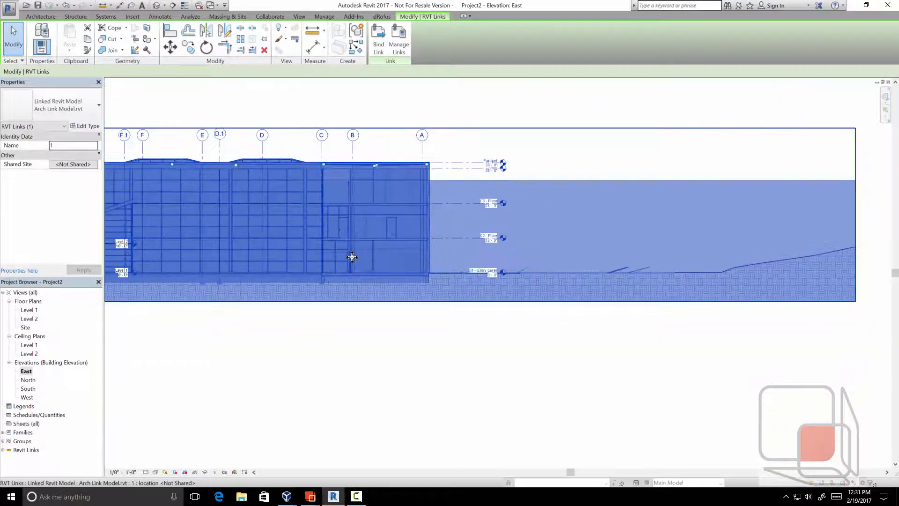
pyautogui.scroll(-2, 351, 258)
pyautogui.scroll(3, 195, 261)
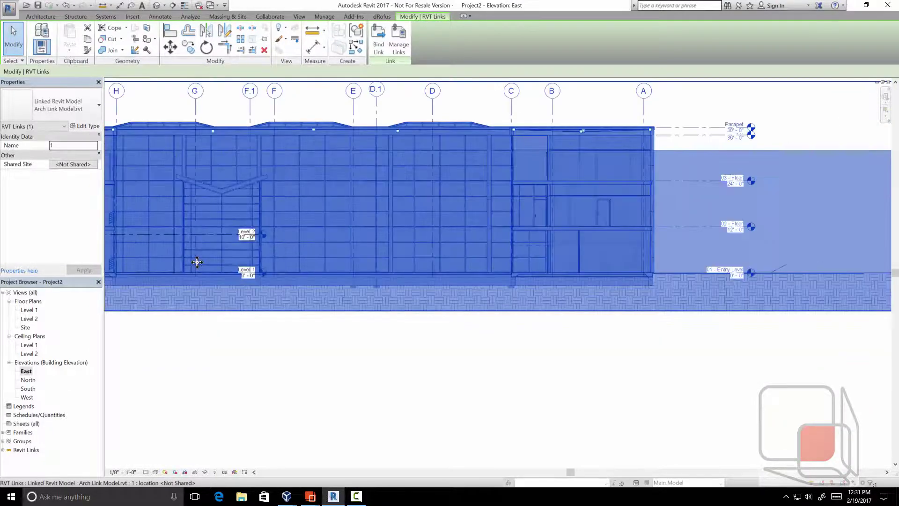
pyautogui.scroll(3, 197, 263)
pyautogui.scroll(2, 196, 263)
pyautogui.scroll(1, 265, 285)
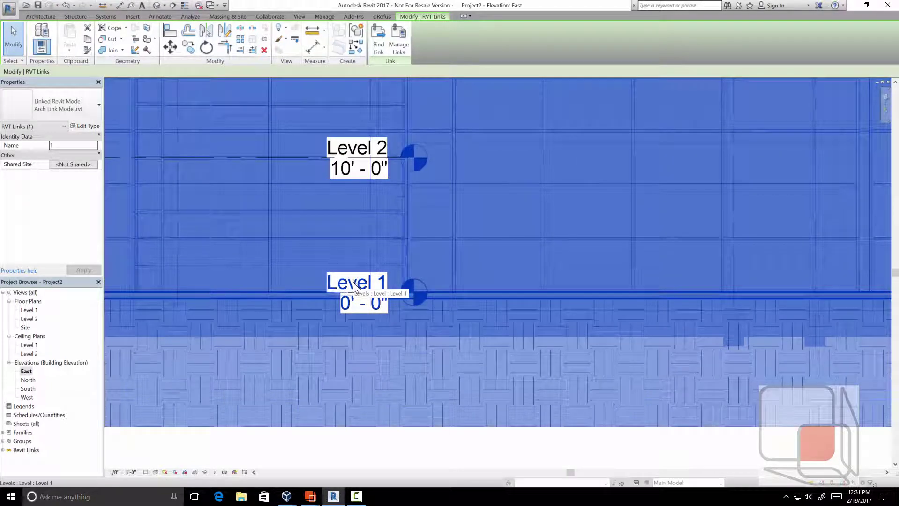
# Step: Extend the host Level 1 and Level 2 lines rightward beside the linked building
pyautogui.click(330, 283)
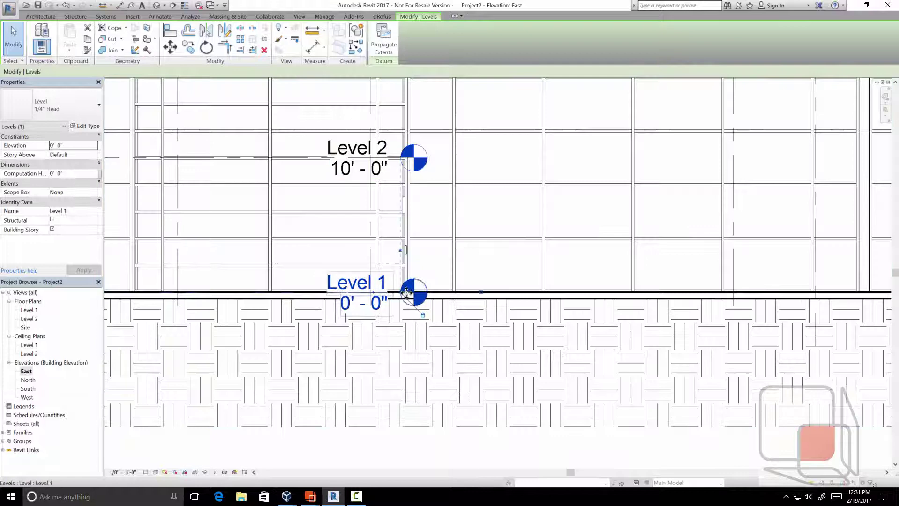
pyautogui.scroll(-1, 402, 298)
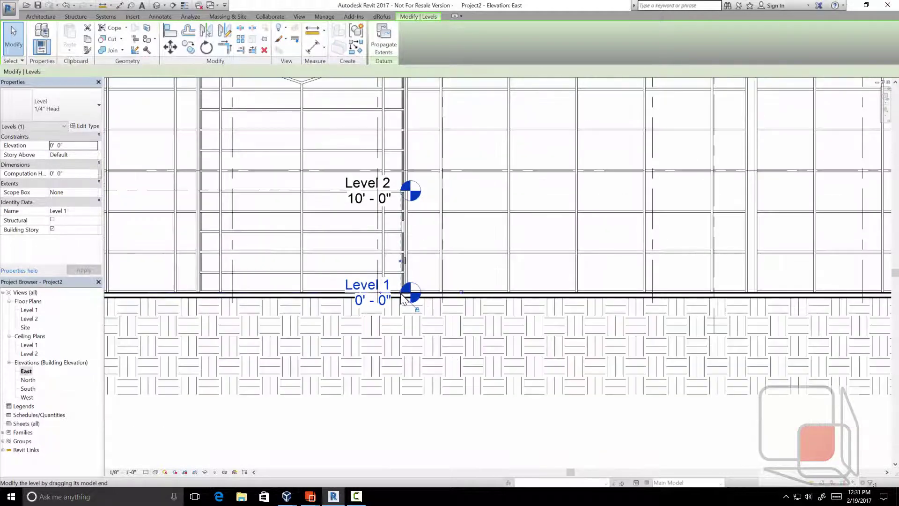
pyautogui.scroll(-1, 402, 299)
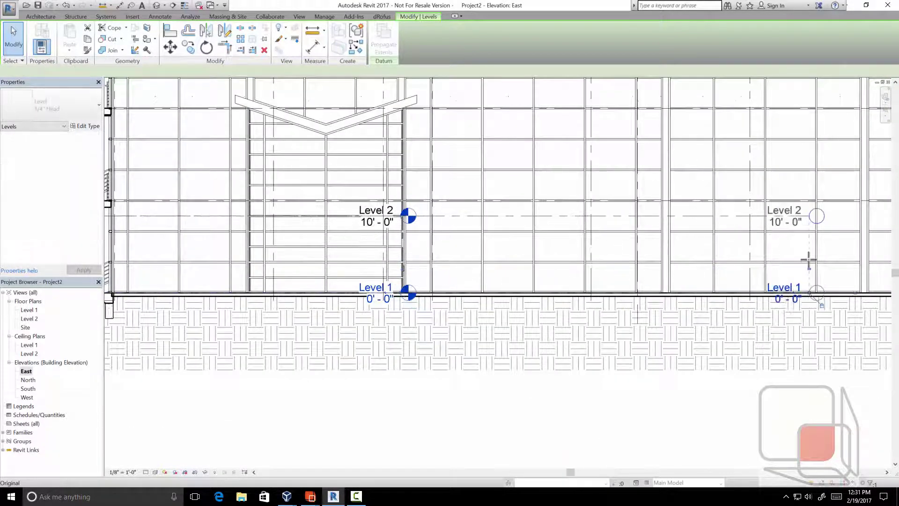
pyautogui.moveTo(485, 287); pyautogui.dragTo(805, 281)
pyautogui.scroll(-1, 282, 249)
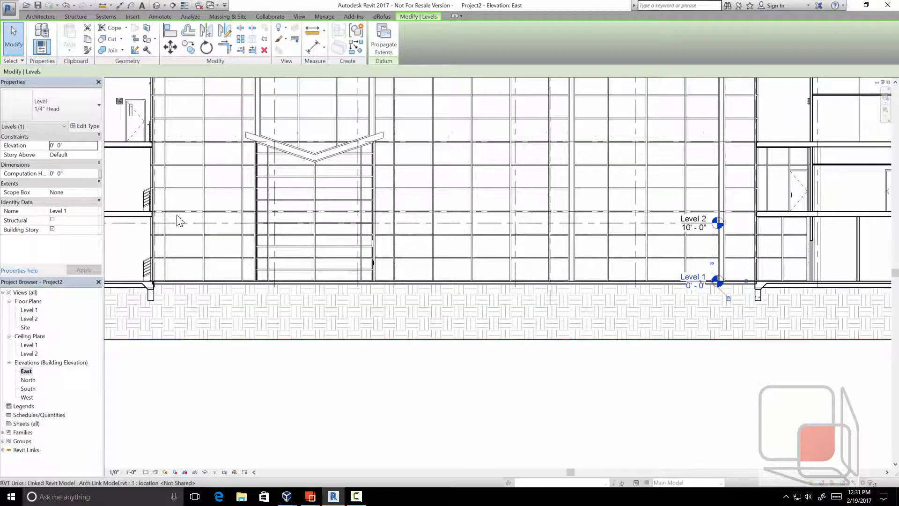
pyautogui.scroll(-2, 283, 250)
pyautogui.scroll(1, 632, 237)
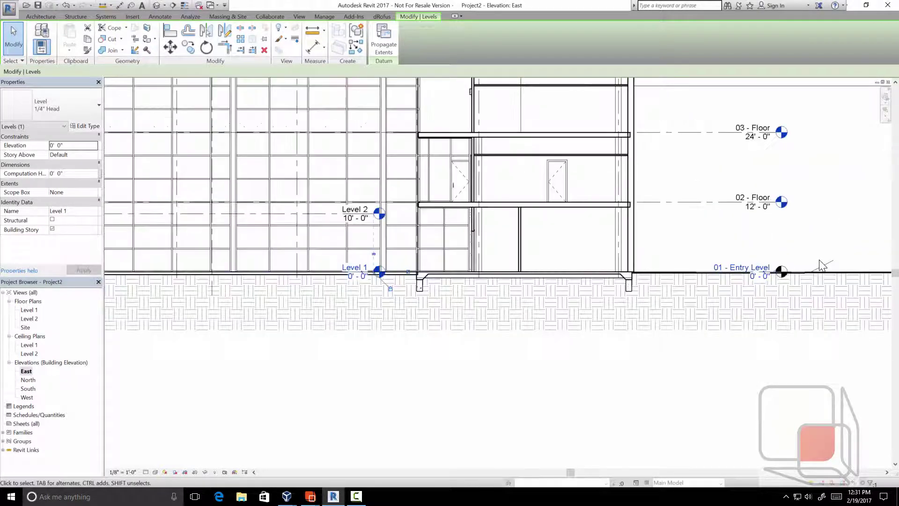
pyautogui.scroll(1, 632, 237)
# Step: Rename Level 1 to '01 - Entry Level', keeping the existing view names
pyautogui.click(285, 269)
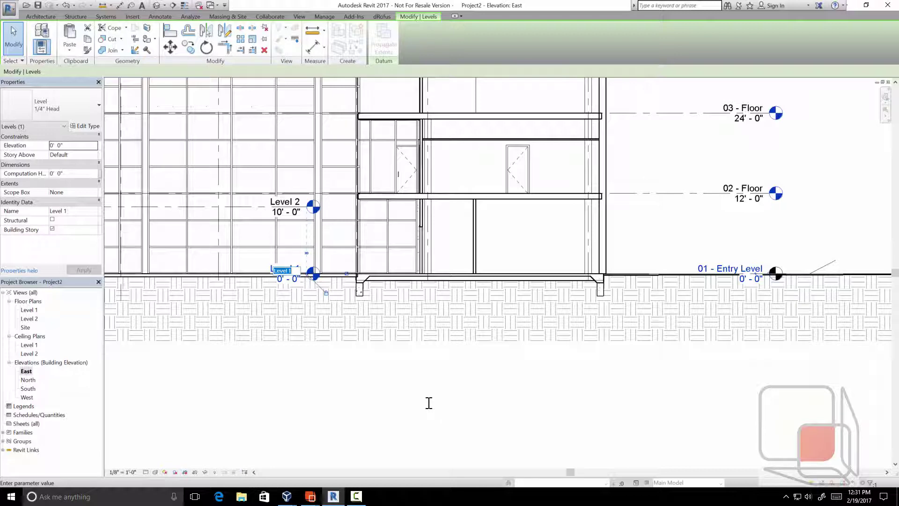
pyautogui.write('01')
pyautogui.write(' Le')
pyautogui.press('Return')
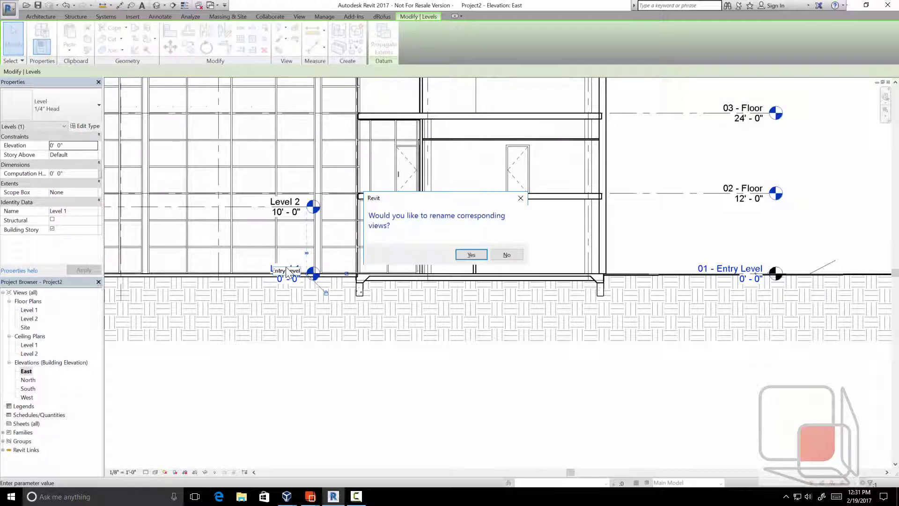
pyautogui.click(507, 254)
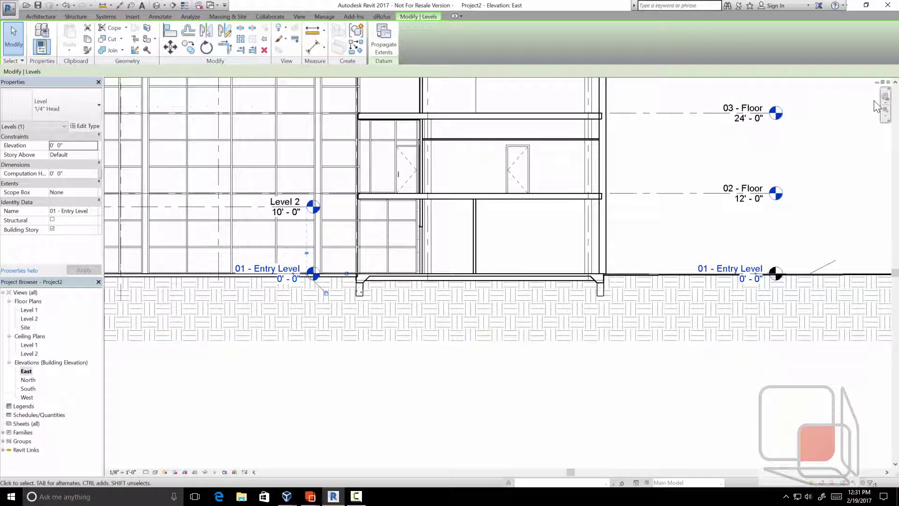
pyautogui.press('Escape')
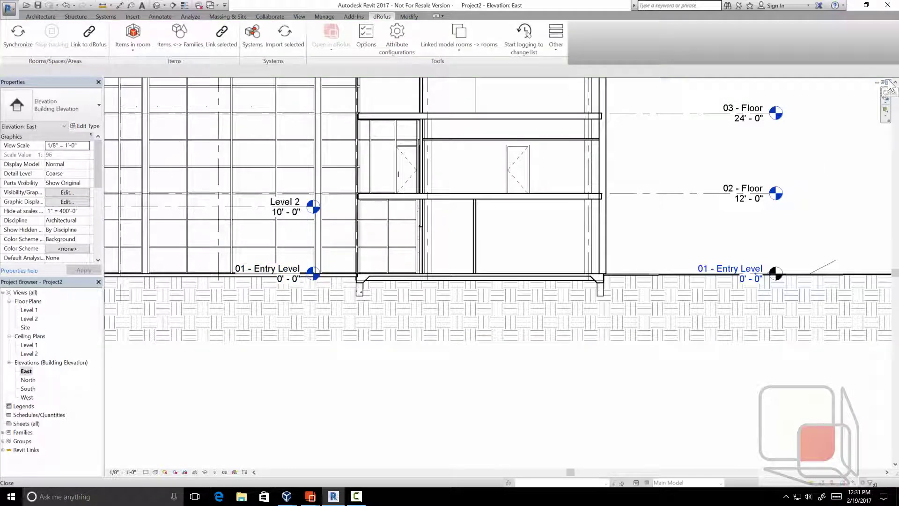
# Step: Rerun the linked-room copy from Arch Link Model.rvt and select the new Conference 123 room
pyautogui.click(887, 83)
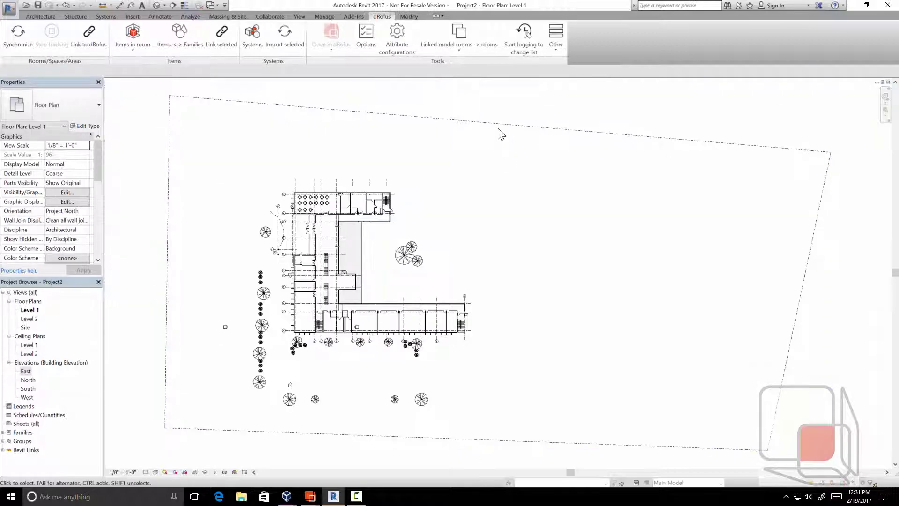
pyautogui.click(465, 55)
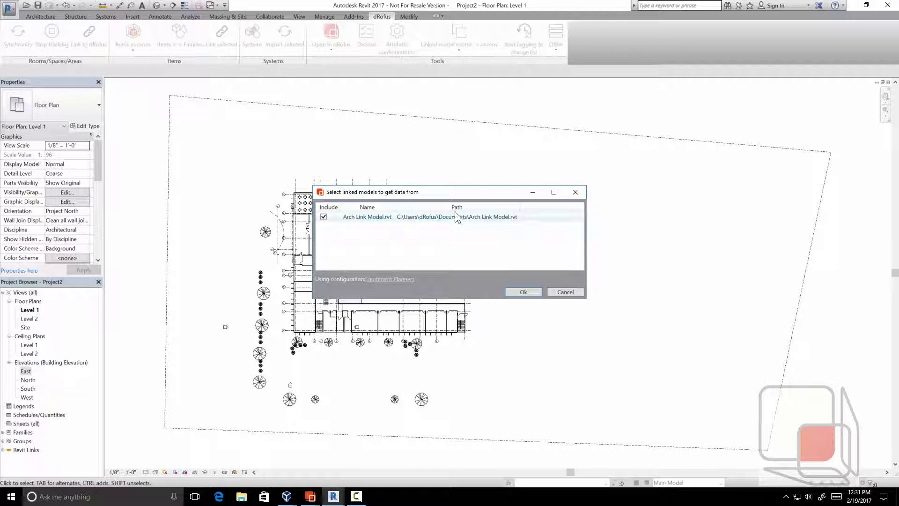
pyautogui.click(524, 291)
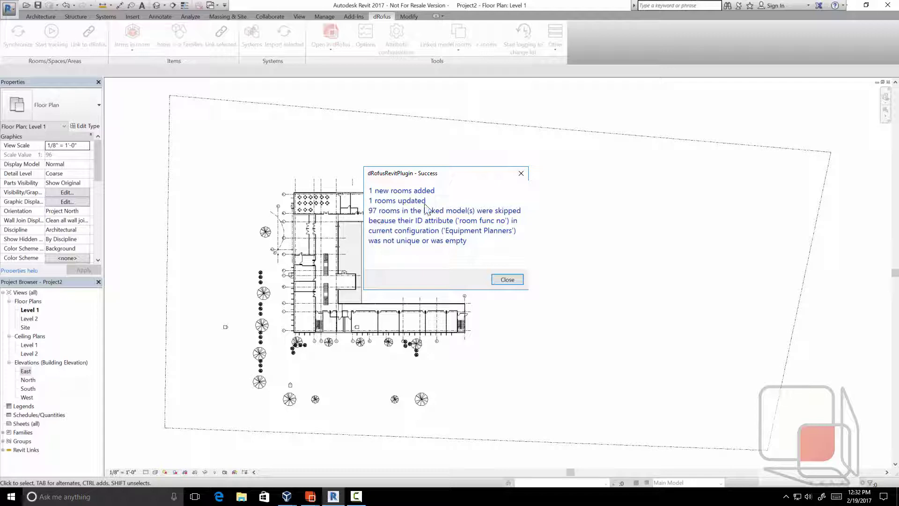
pyautogui.click(517, 280)
pyautogui.scroll(3, 362, 206)
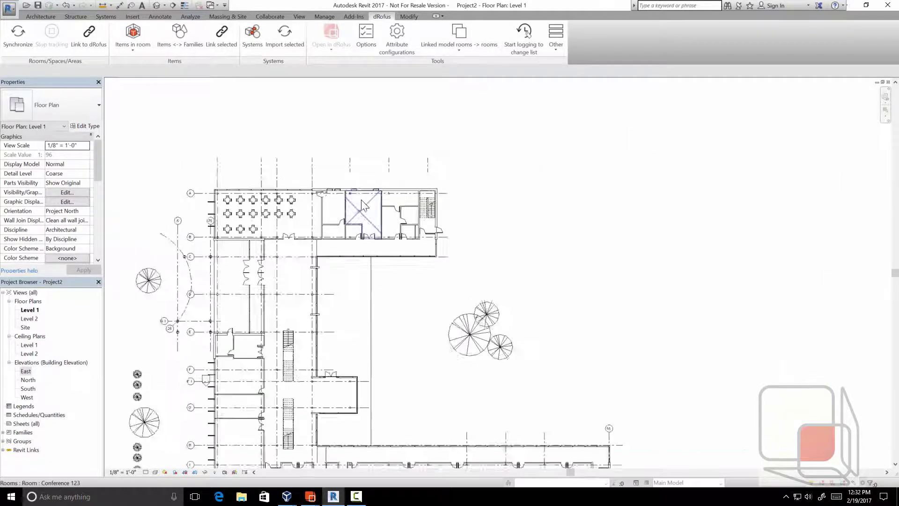
pyautogui.scroll(2, 362, 206)
pyautogui.click(368, 213)
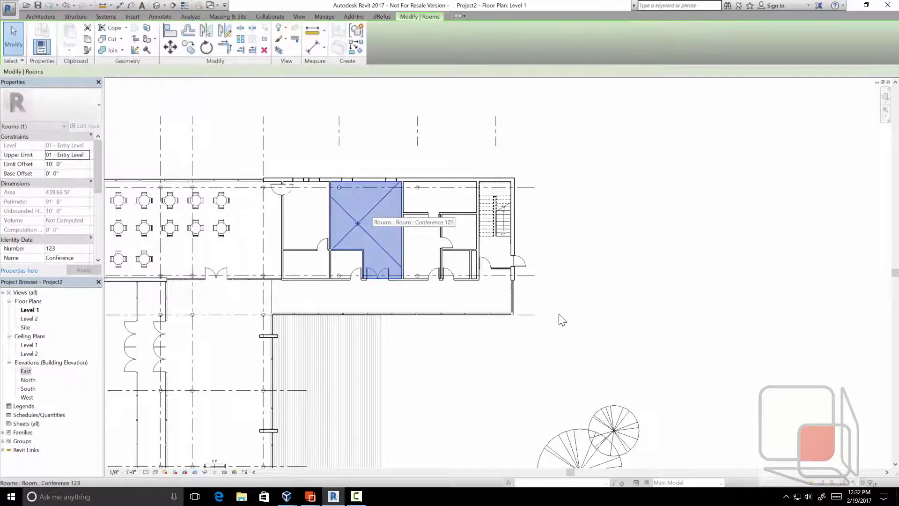